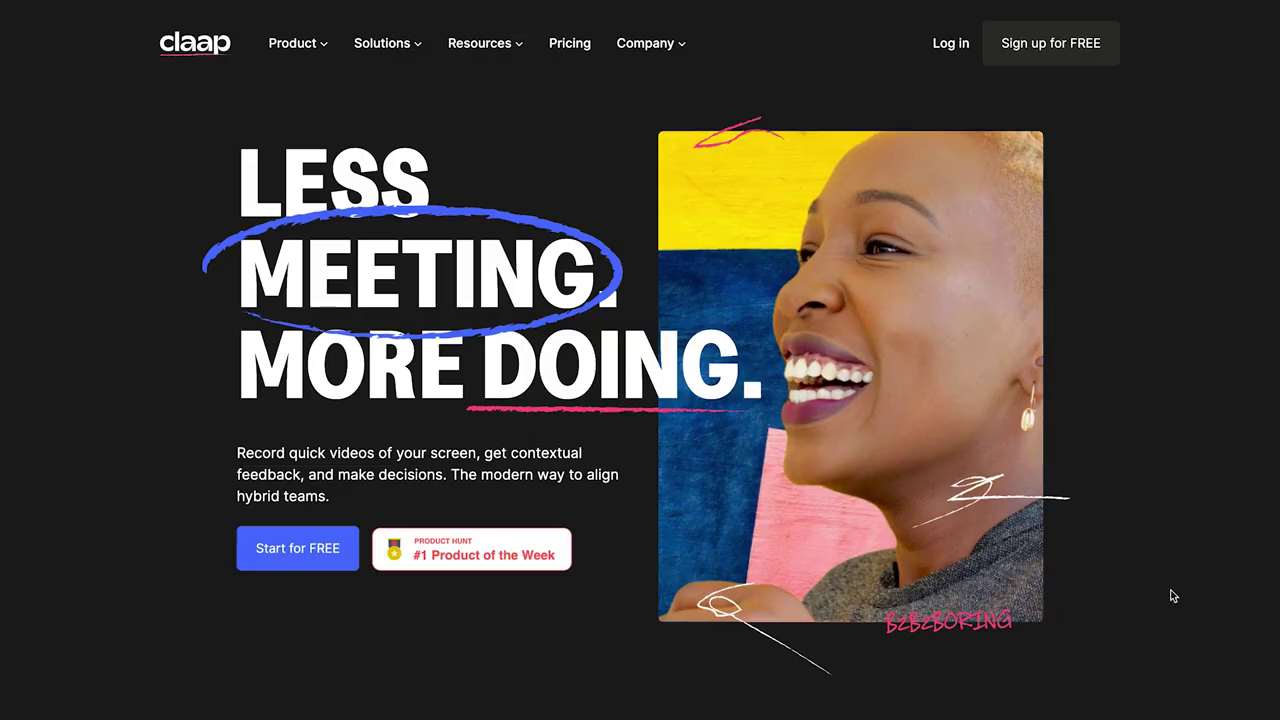
Scroll down the Claap homepage past the hero to the pink customer-logo band.
scroll(1173, 596, "down", 7)
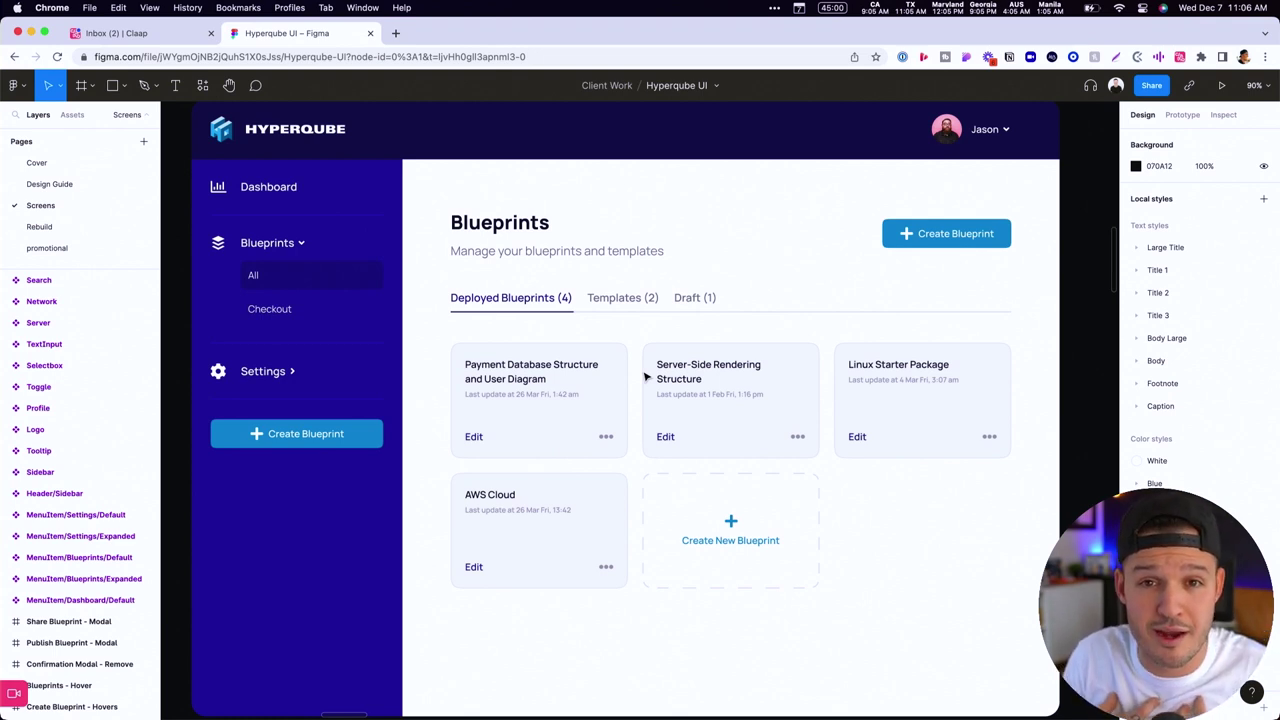
Scroll the Figma canvas down to the Hyperqube Blueprints screen with four deployed cards.
scroll(680, 390, "down", 1)
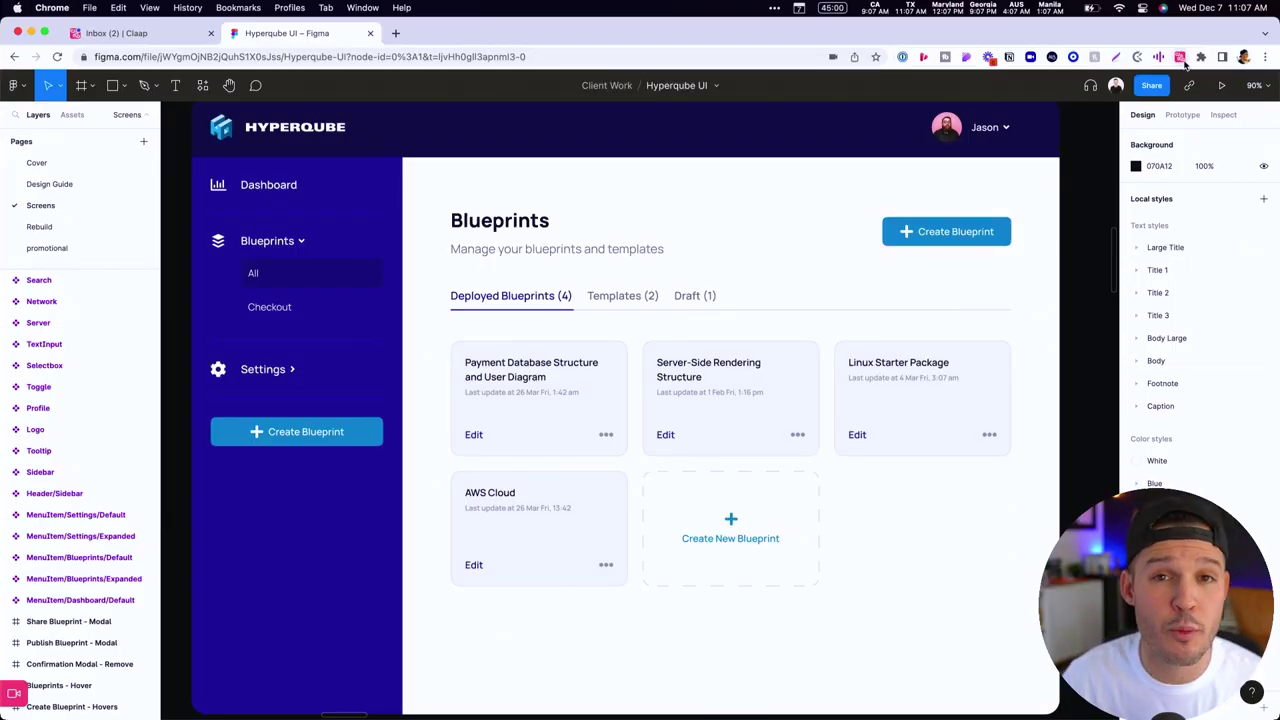
Create a new recording named CTA in the Design Reviews topic and start recording.
mouse_move(60, 694)
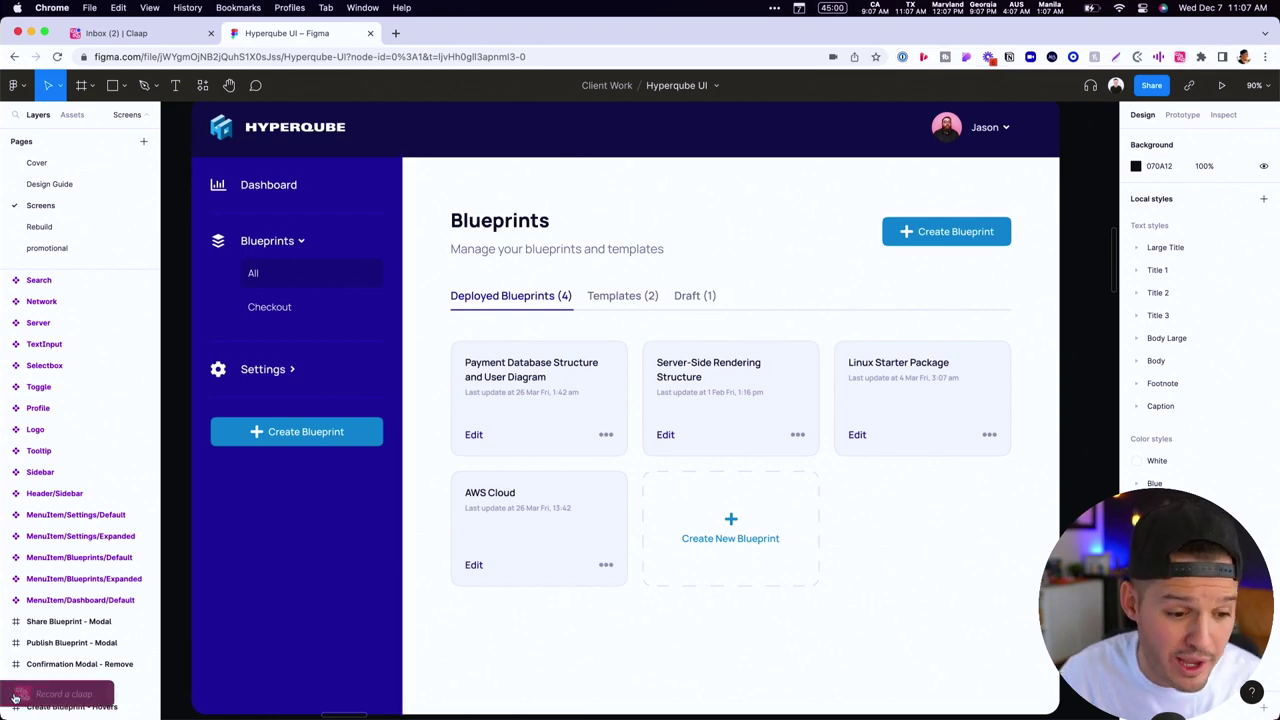
left_click(63, 694)
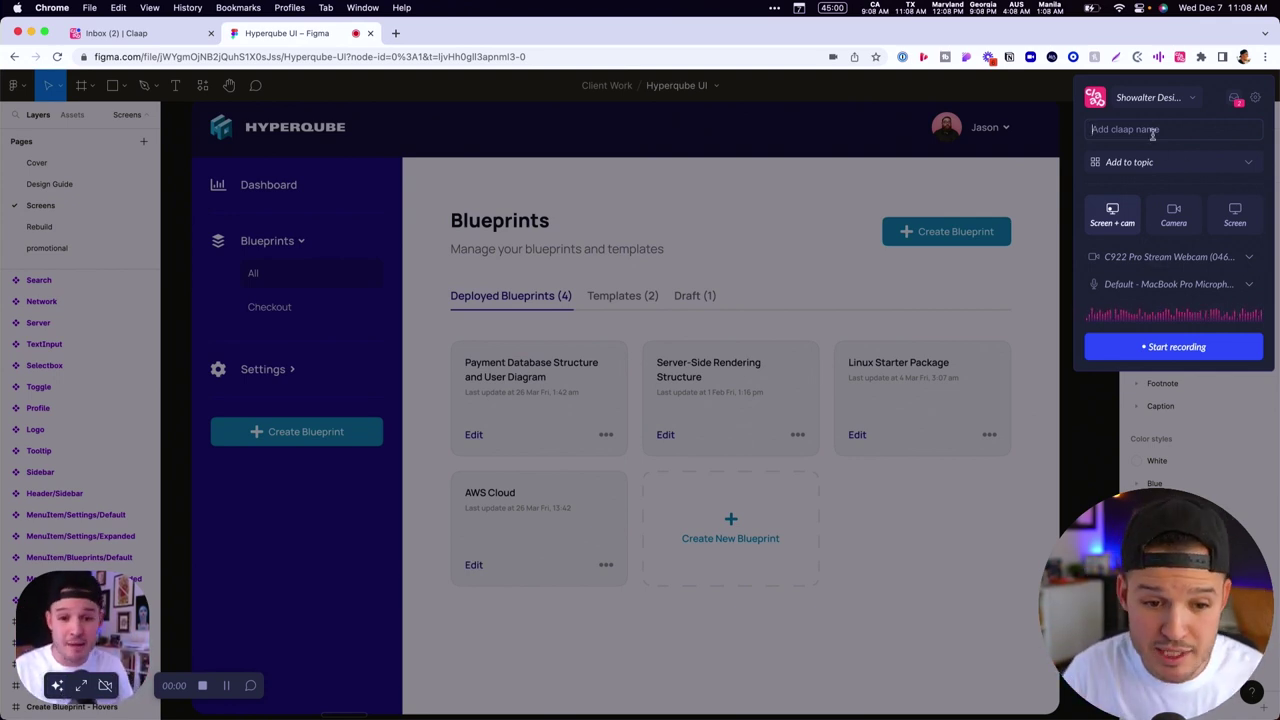
type("c")
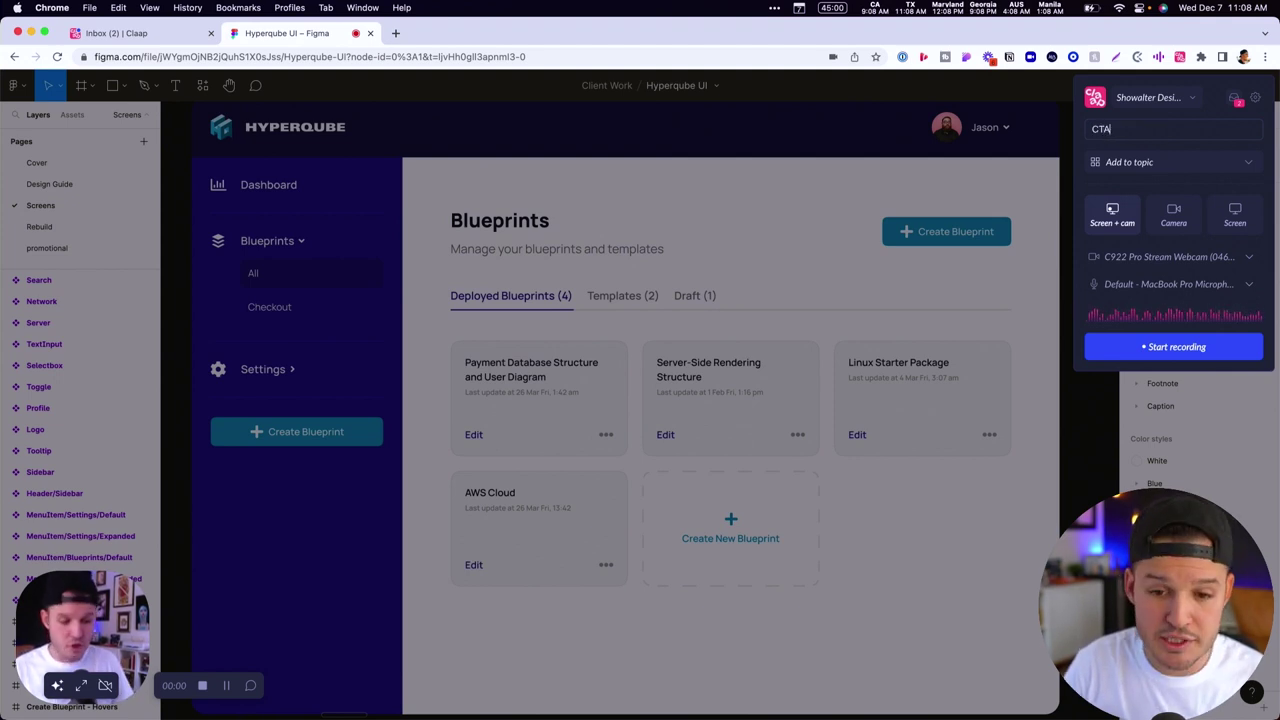
left_click(1178, 162)
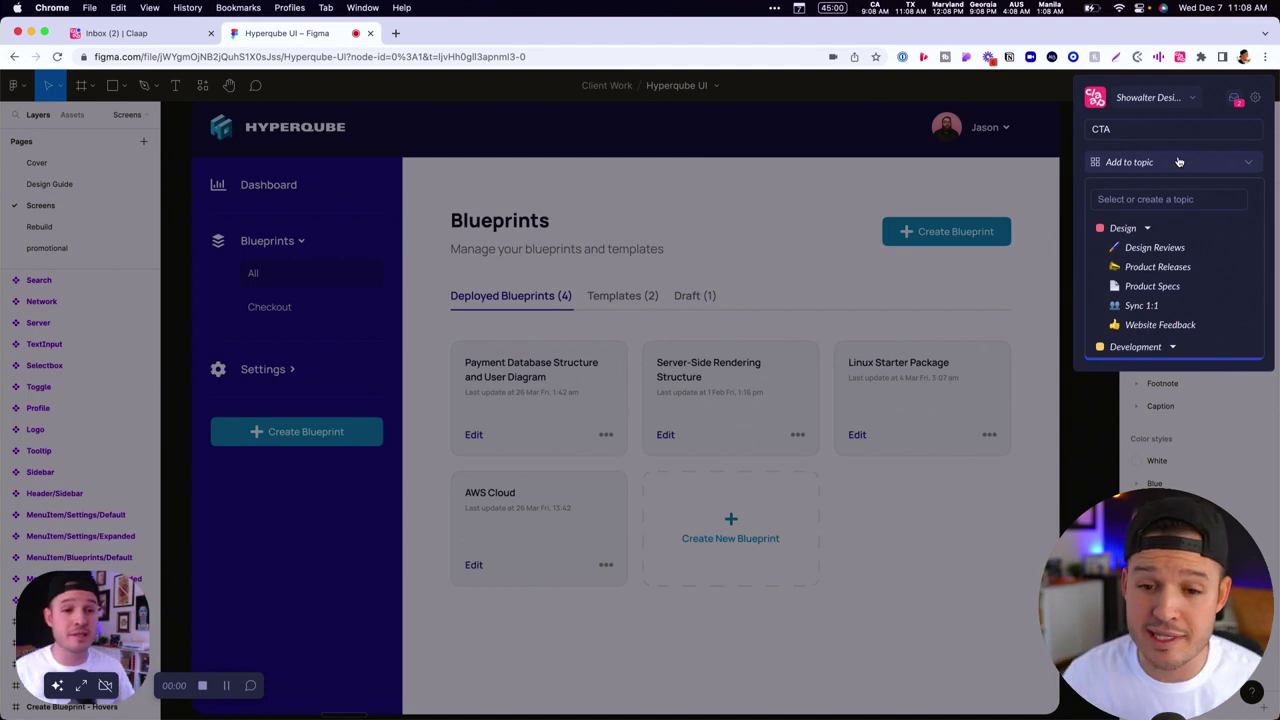
left_click(1183, 249)
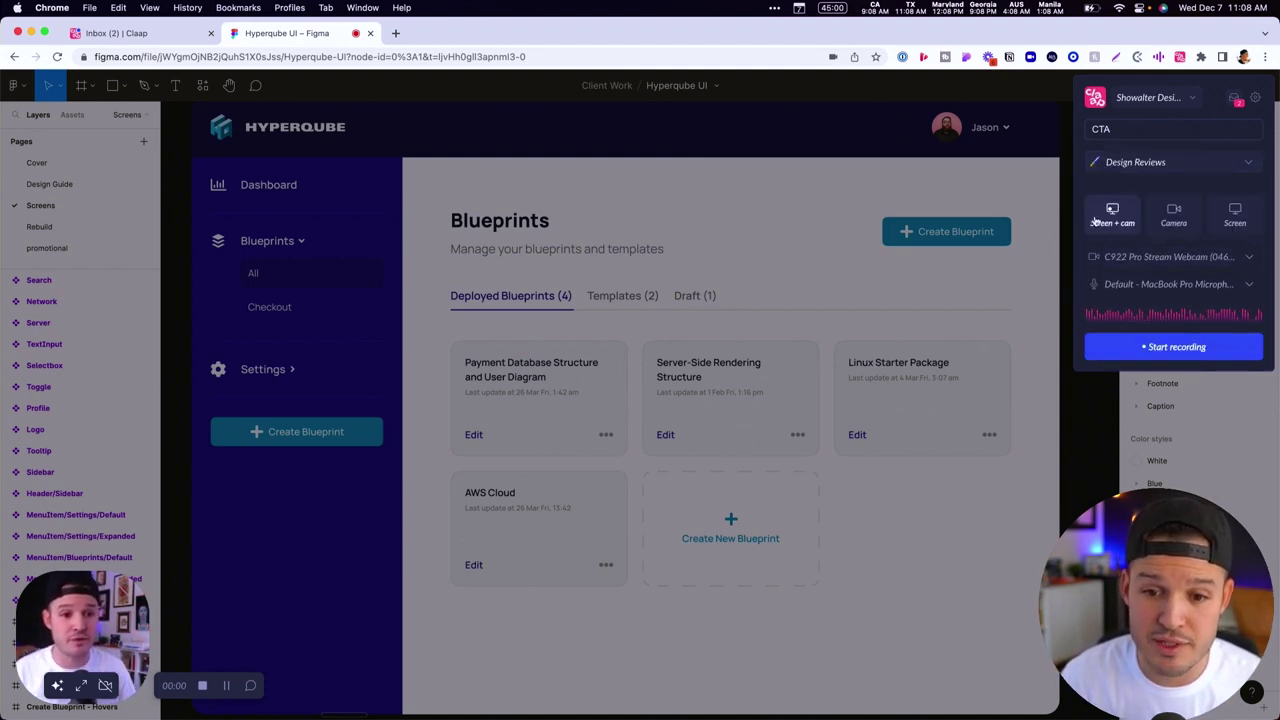
left_click(1216, 349)
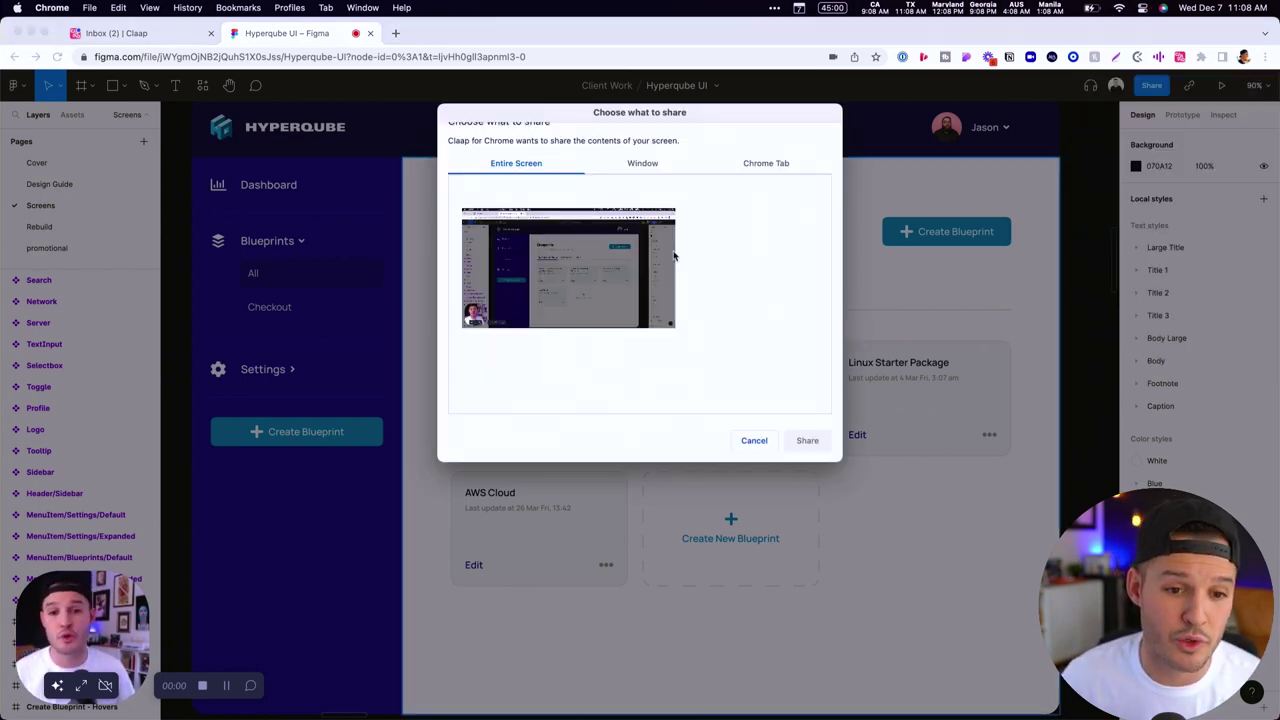
Share the entire screen to capture the CTA walkthrough.
left_click(806, 440)
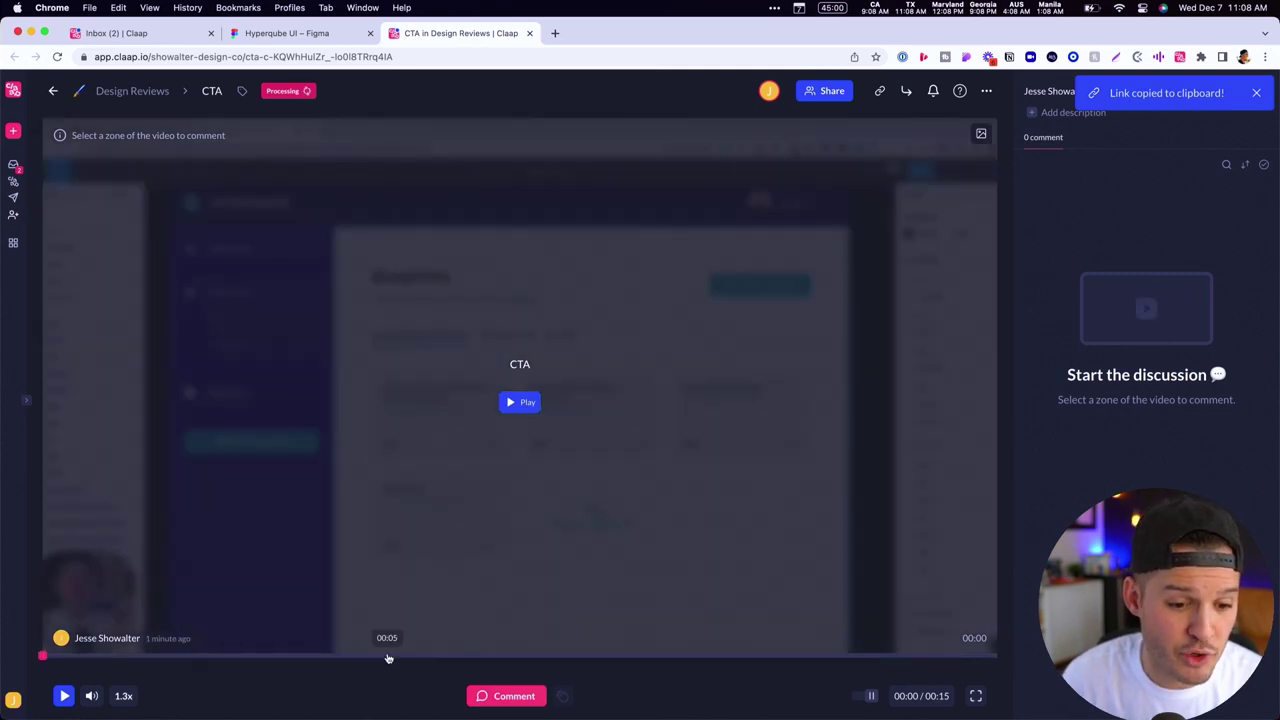
At 00:05, mark the Create Blueprint button and add the poll 'CTA's always colored blue?'.
left_click(386, 657)
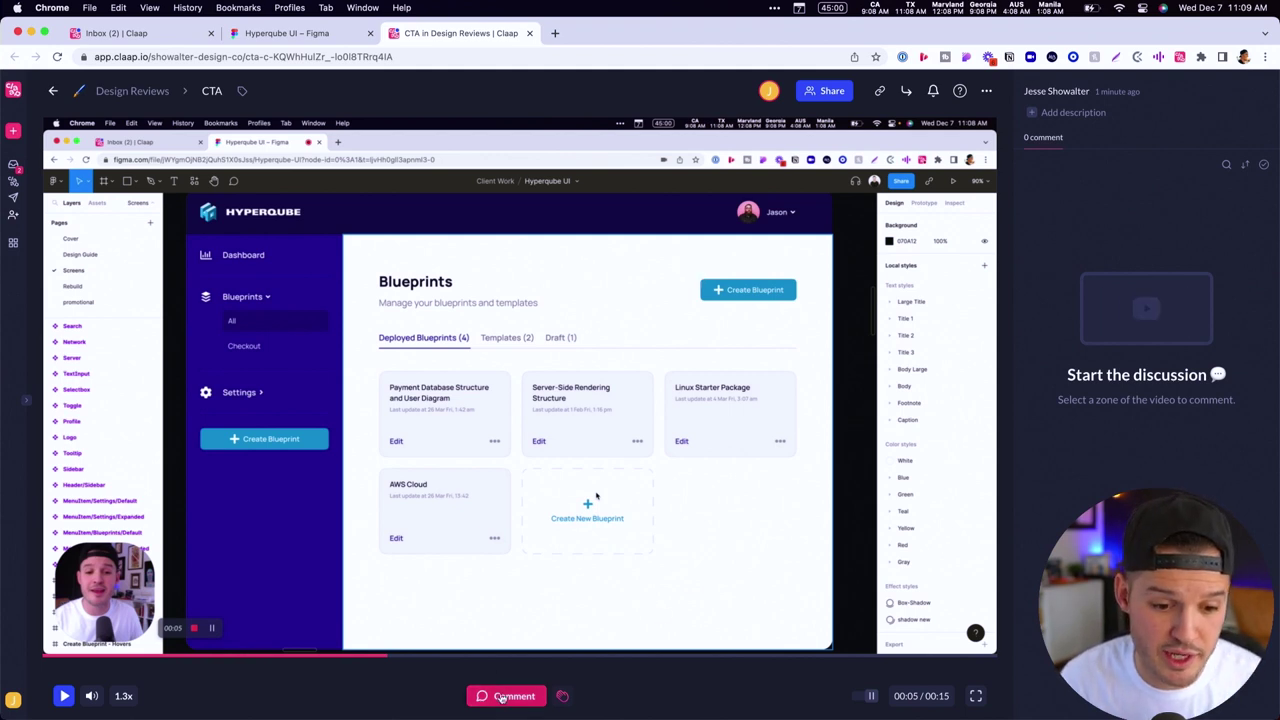
left_click_drag(698, 268, 804, 312)
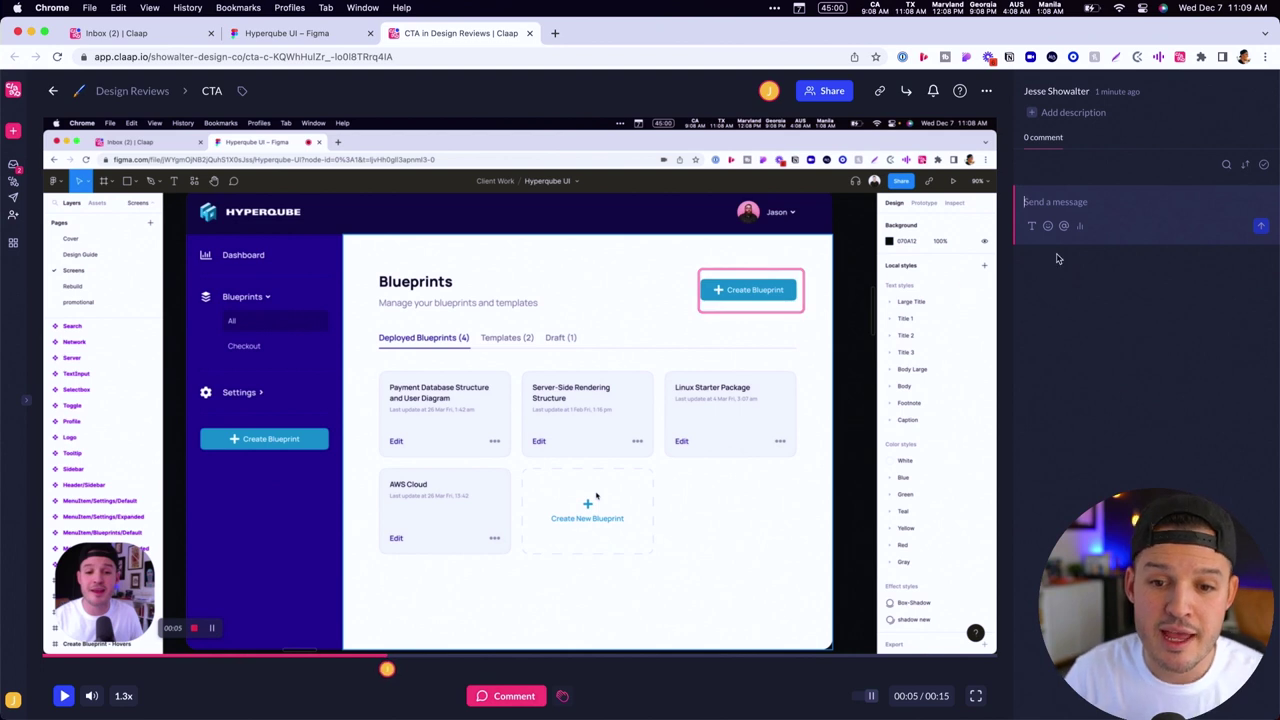
left_click(1081, 227)
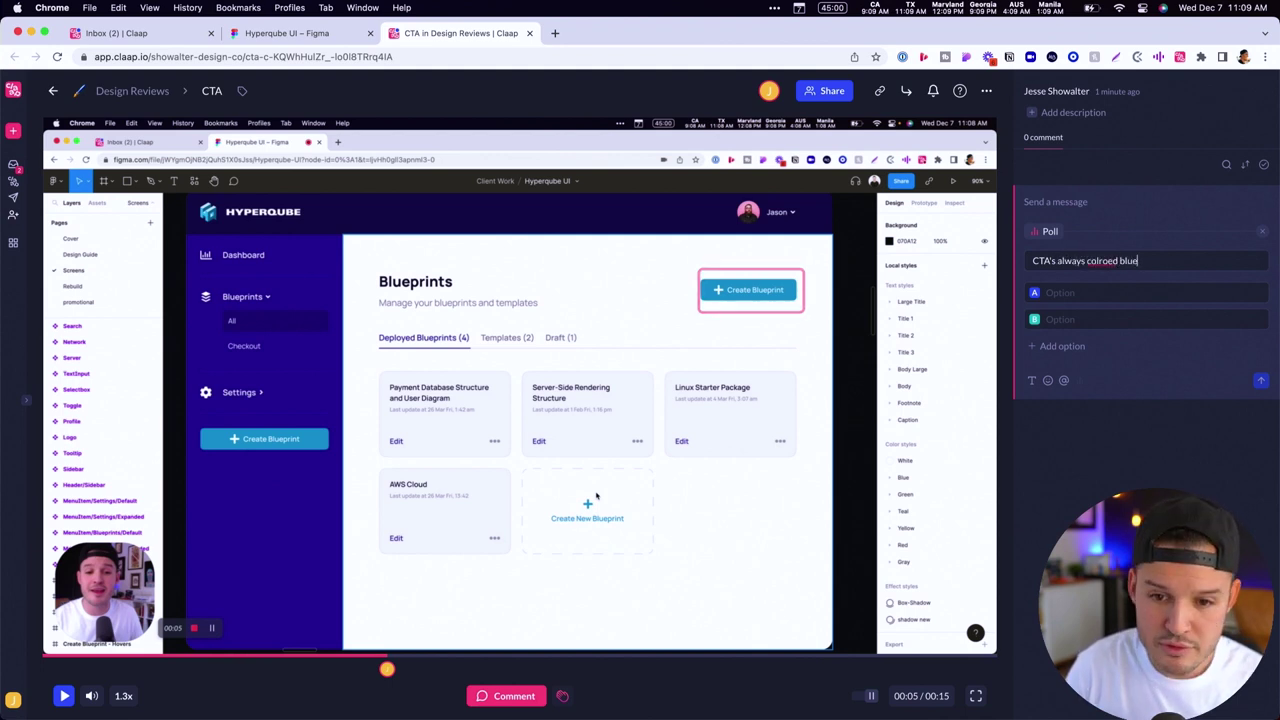
right_click(1101, 259)
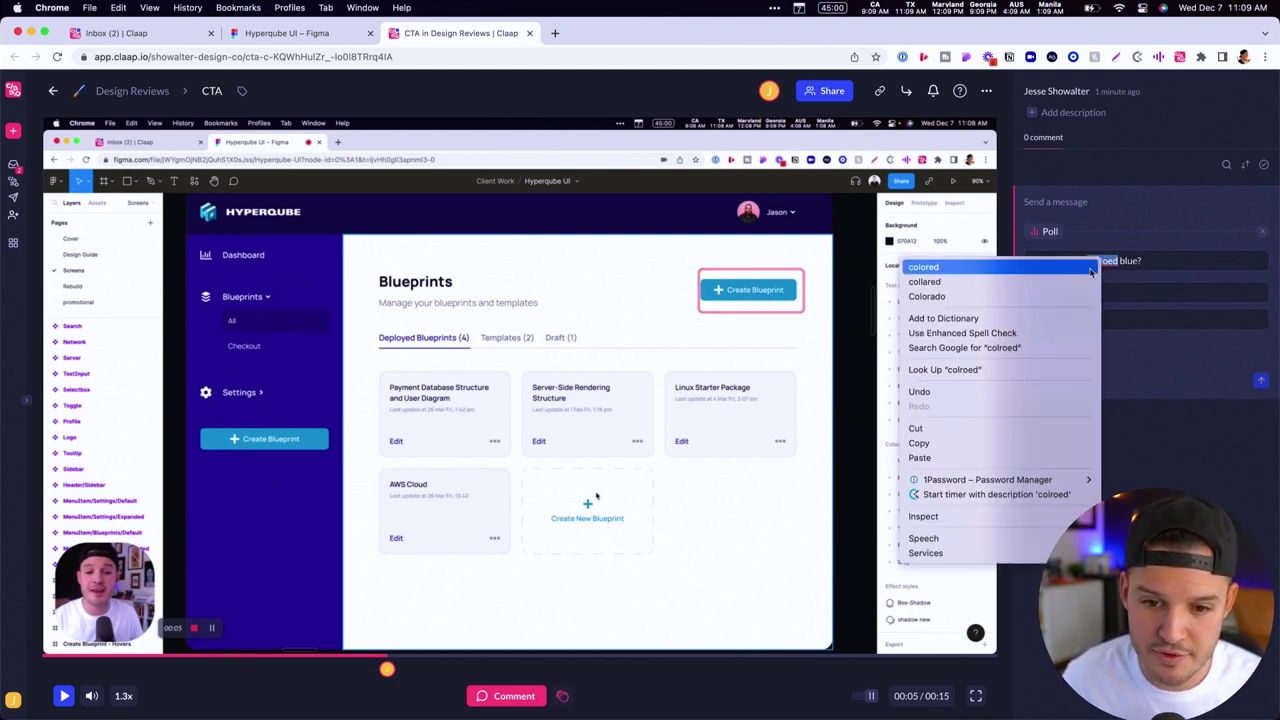
key("Return")
left_click(1093, 292)
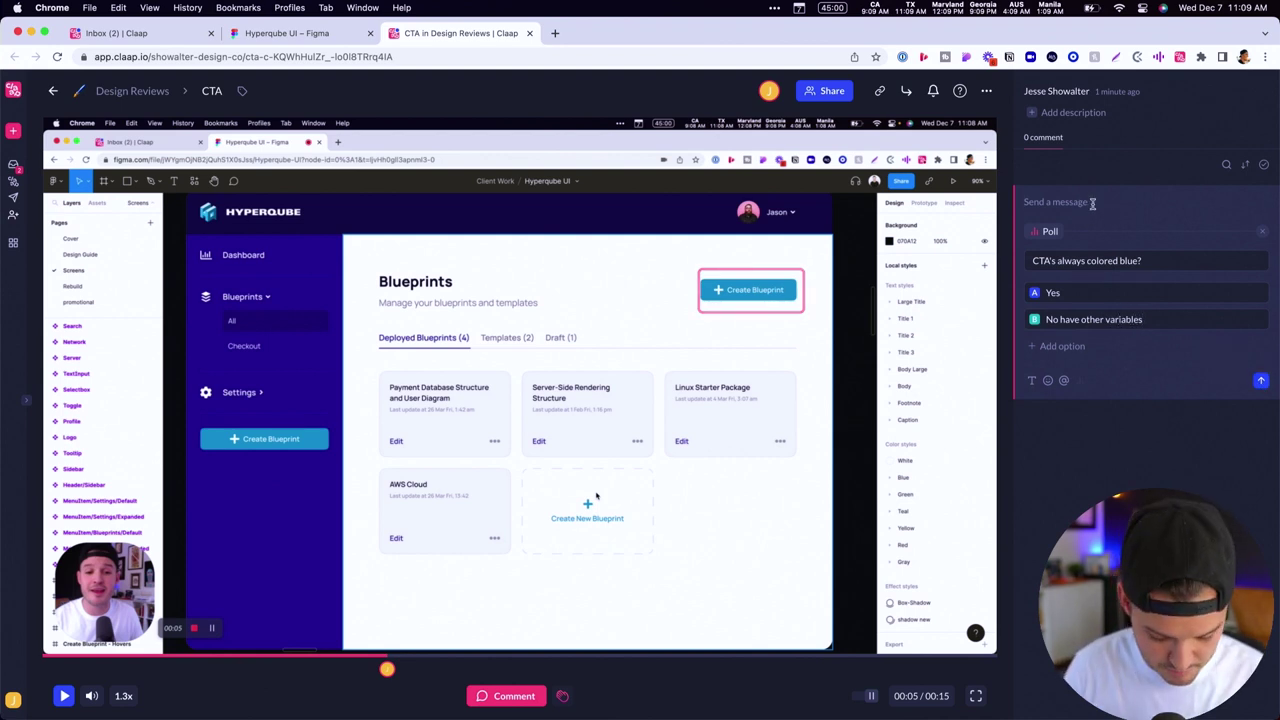
Mention a teammate, post the poll comment, and open its thread.
type("@ca")
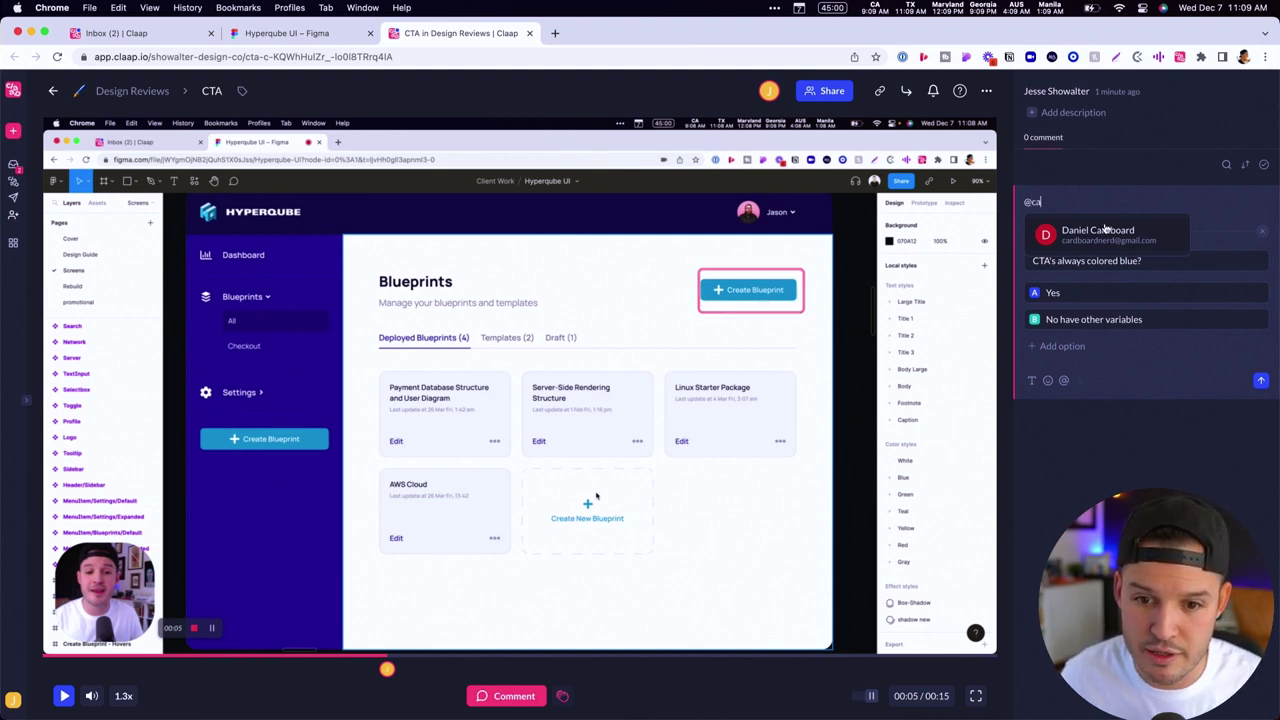
left_click(1105, 230)
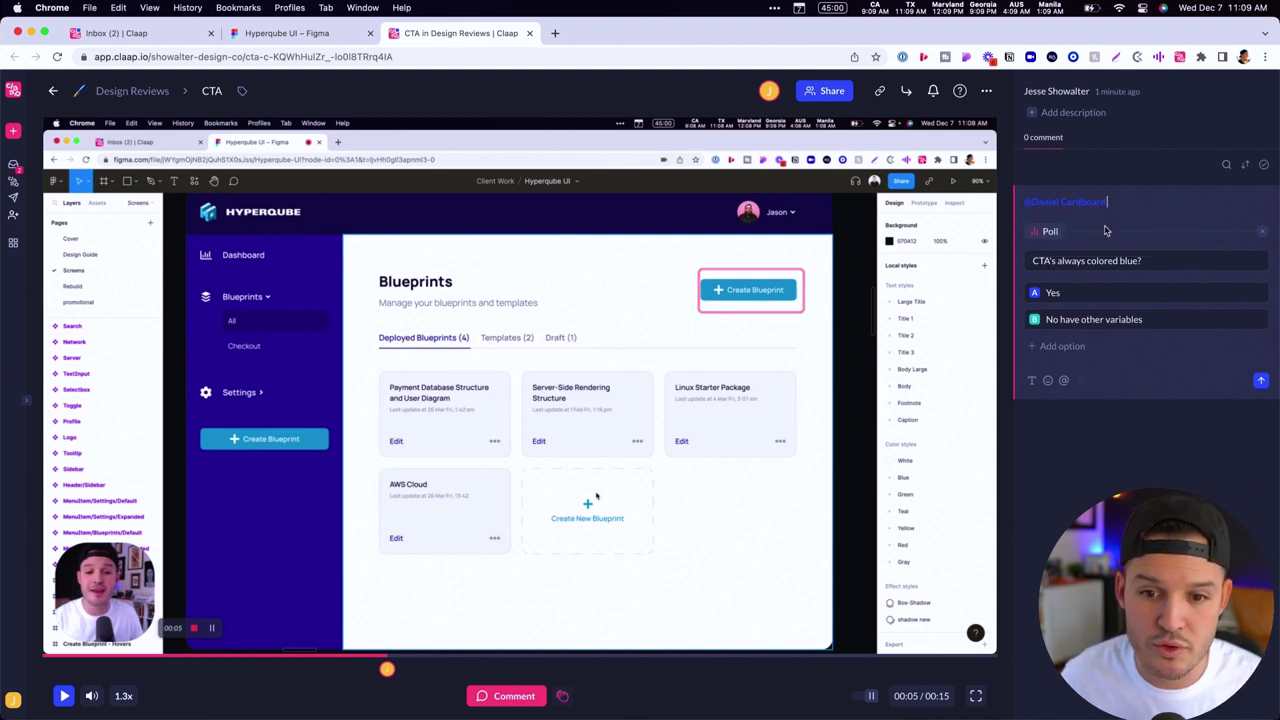
left_click(1261, 383)
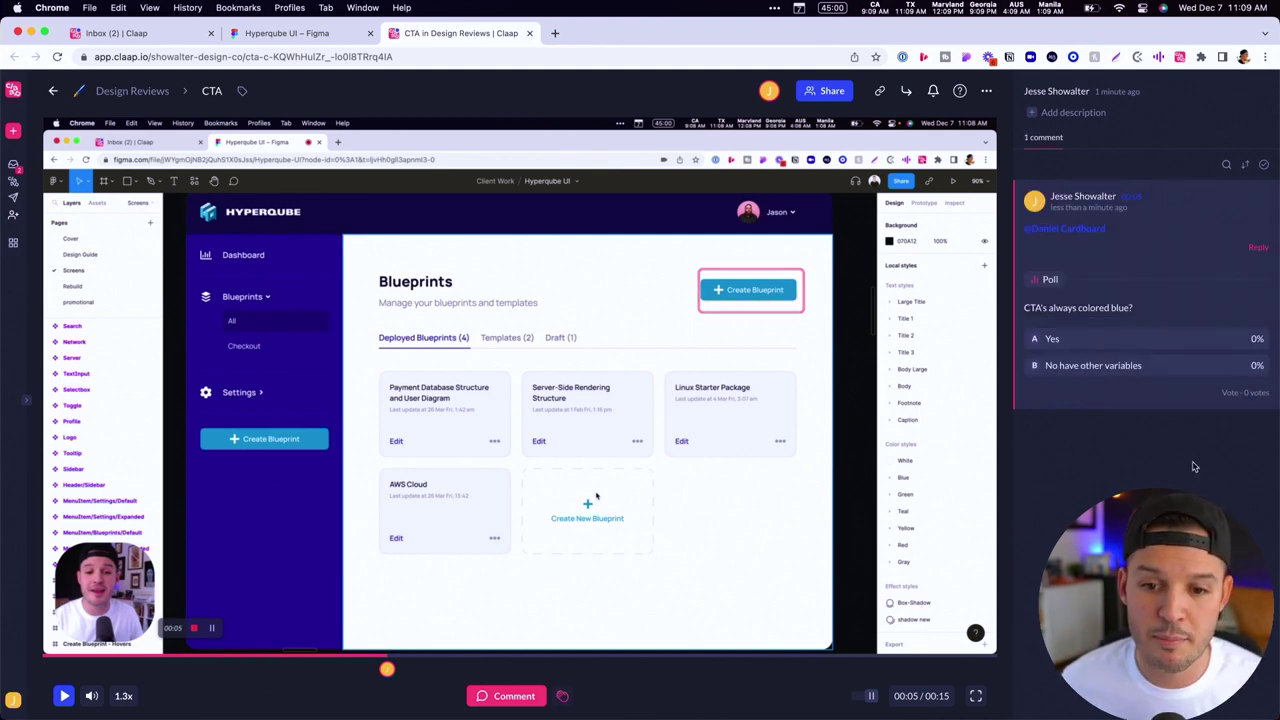
left_click(1122, 385)
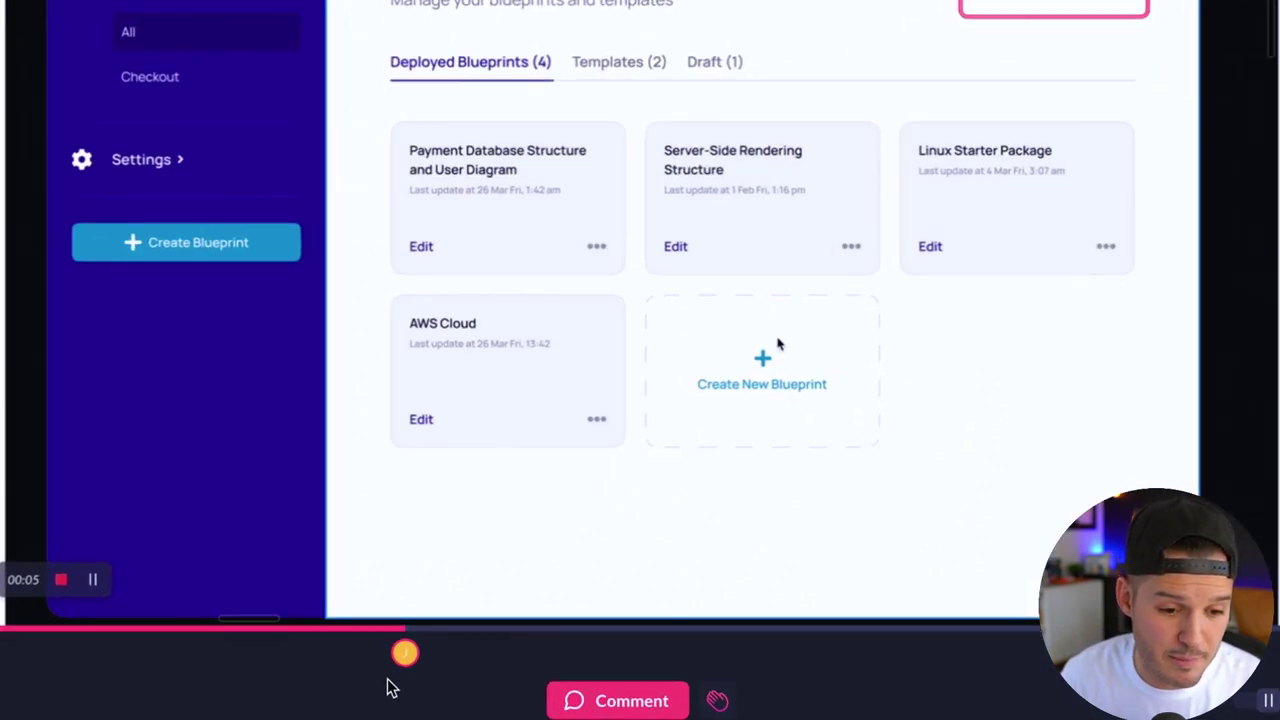
mouse_move(387, 670)
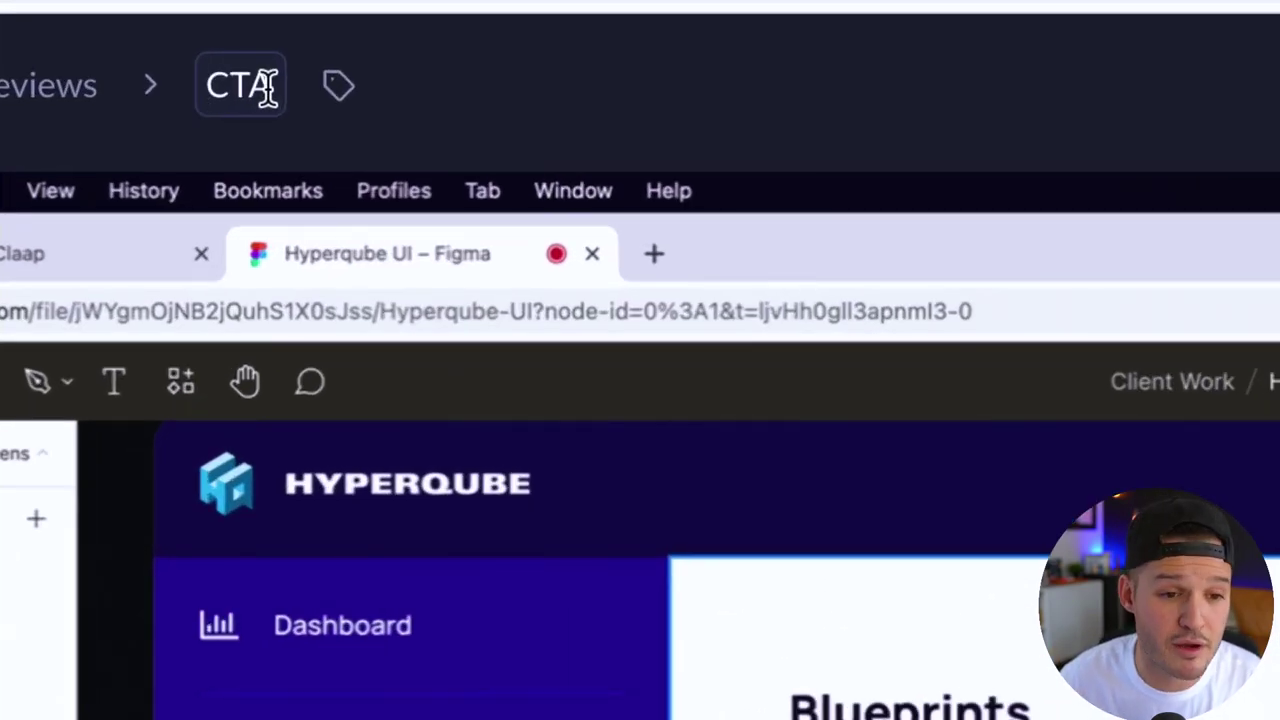
Rename the recording's title from CTA to CTA's.
left_click(266, 85)
type("'s")
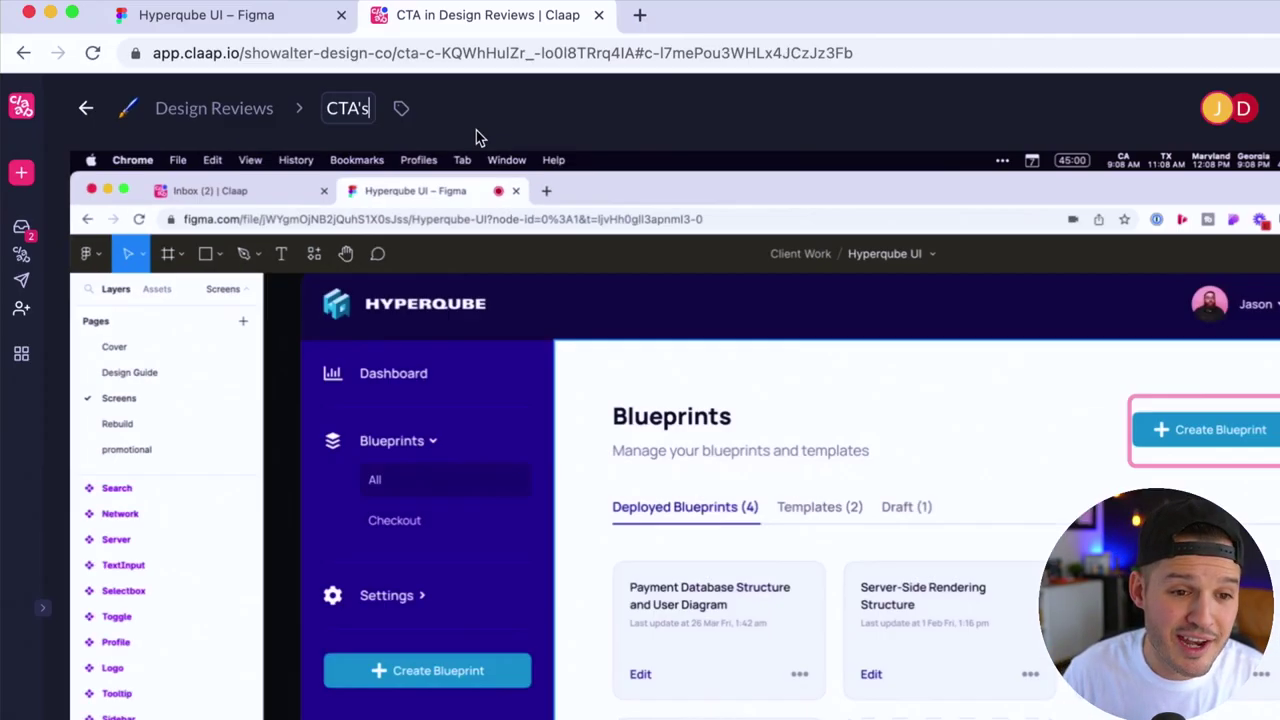
key("Return")
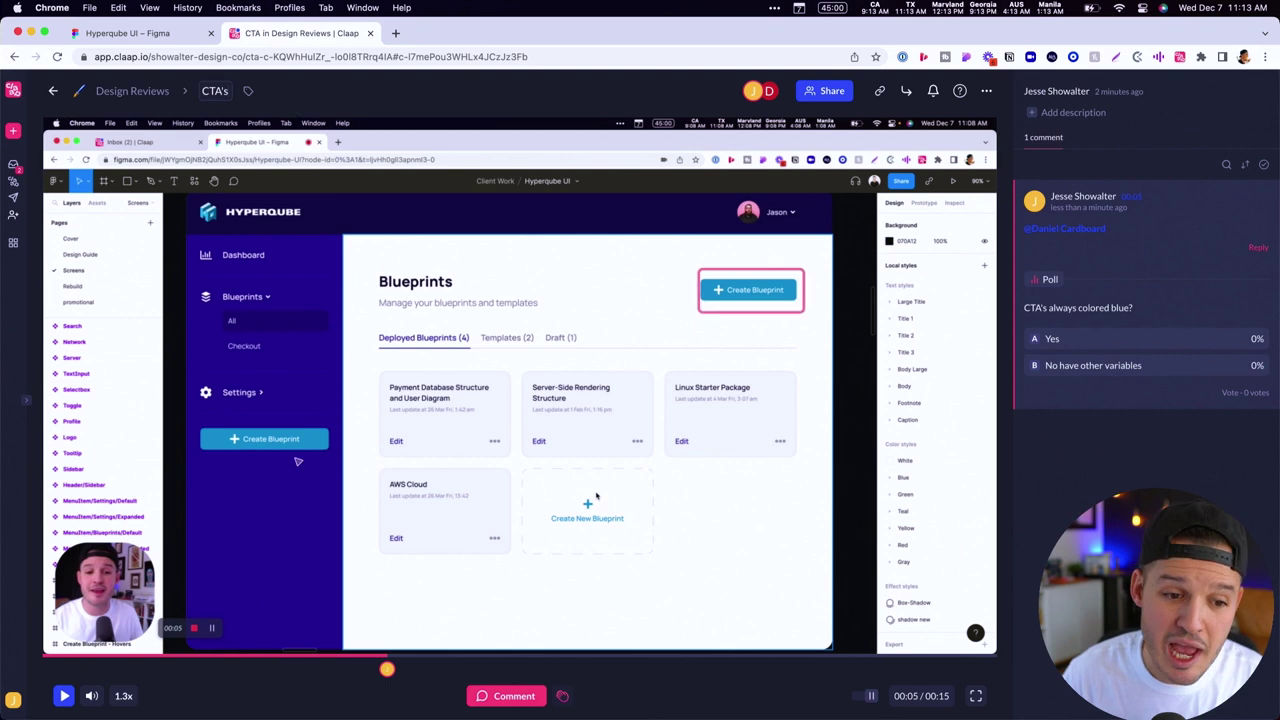
Pin a 'CTA concern' comment to the Create Blueprint button, then mark the Create New Blueprint card.
left_click(524, 697)
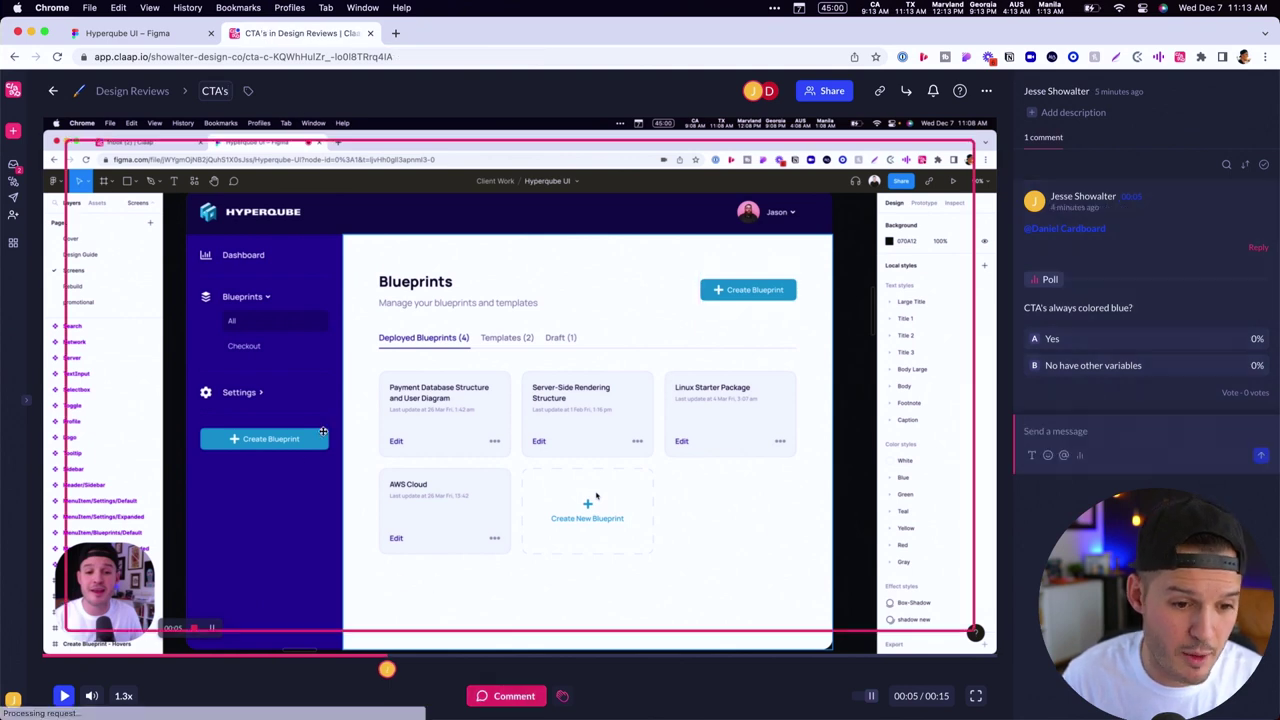
left_click(434, 660)
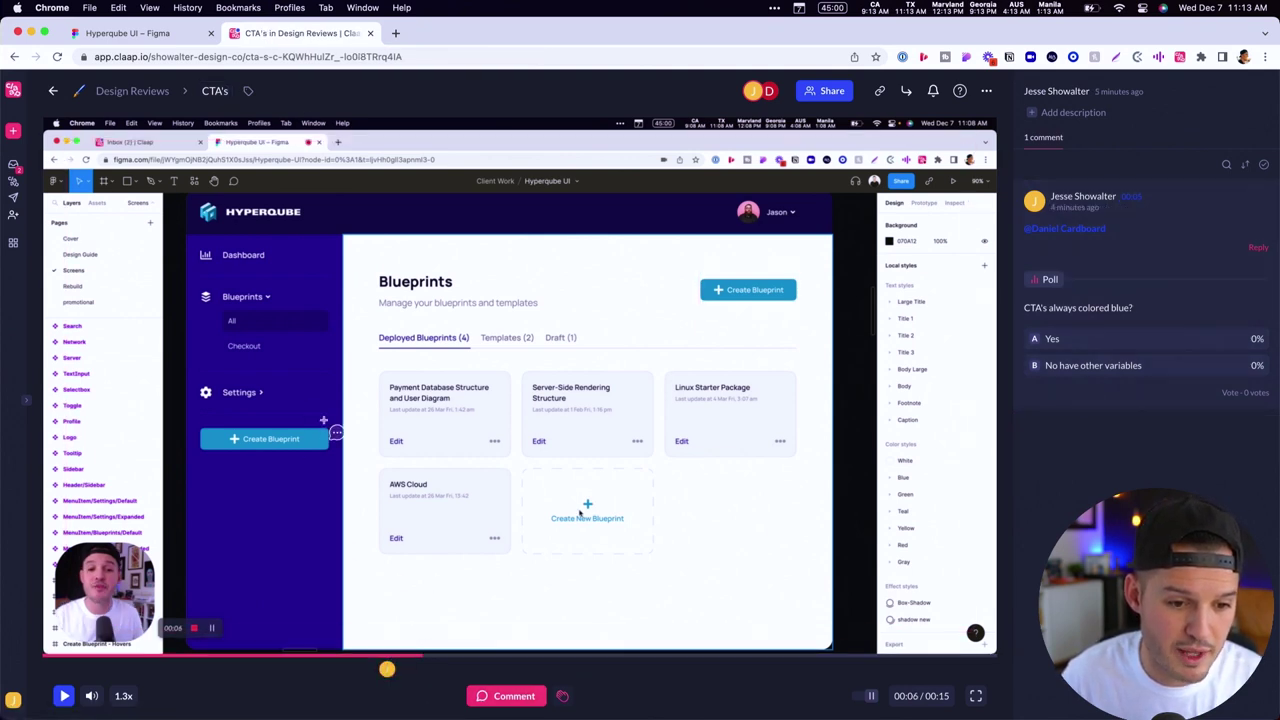
mouse_move(330, 423)
left_mouse_down()
mouse_move(214, 466)
mouse_move(196, 458)
left_mouse_up()
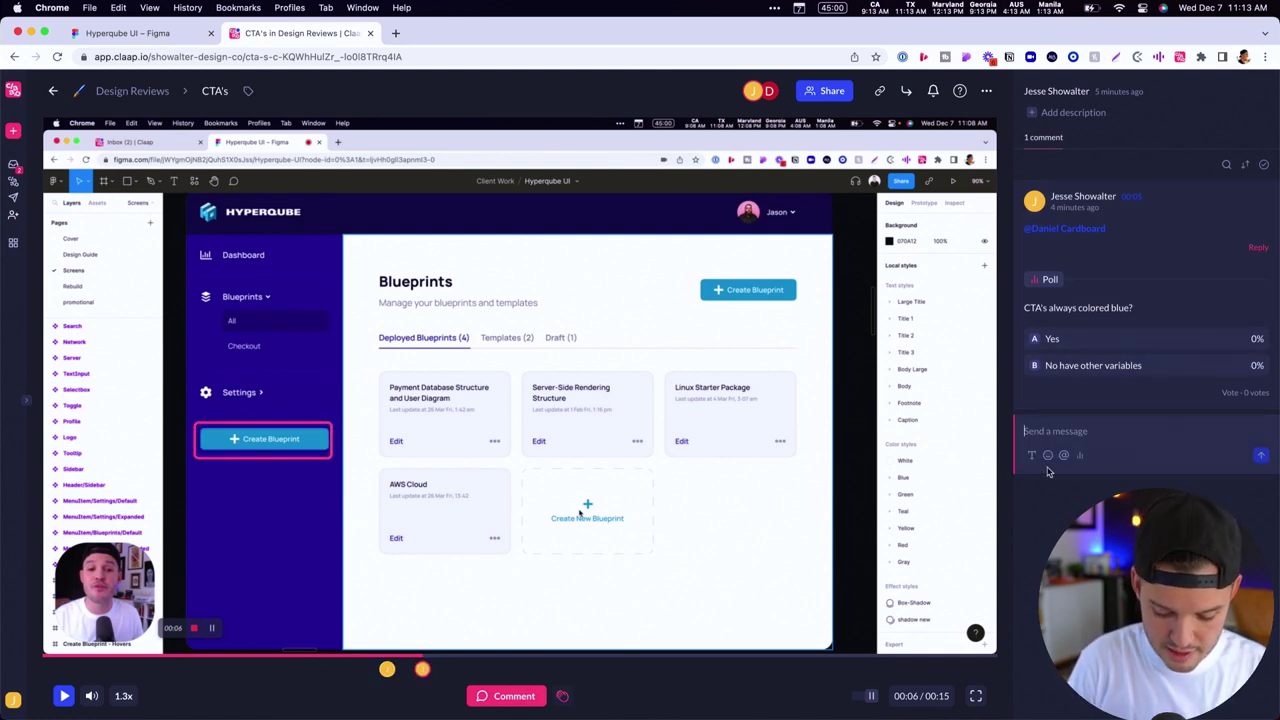
type("CTA concerns")
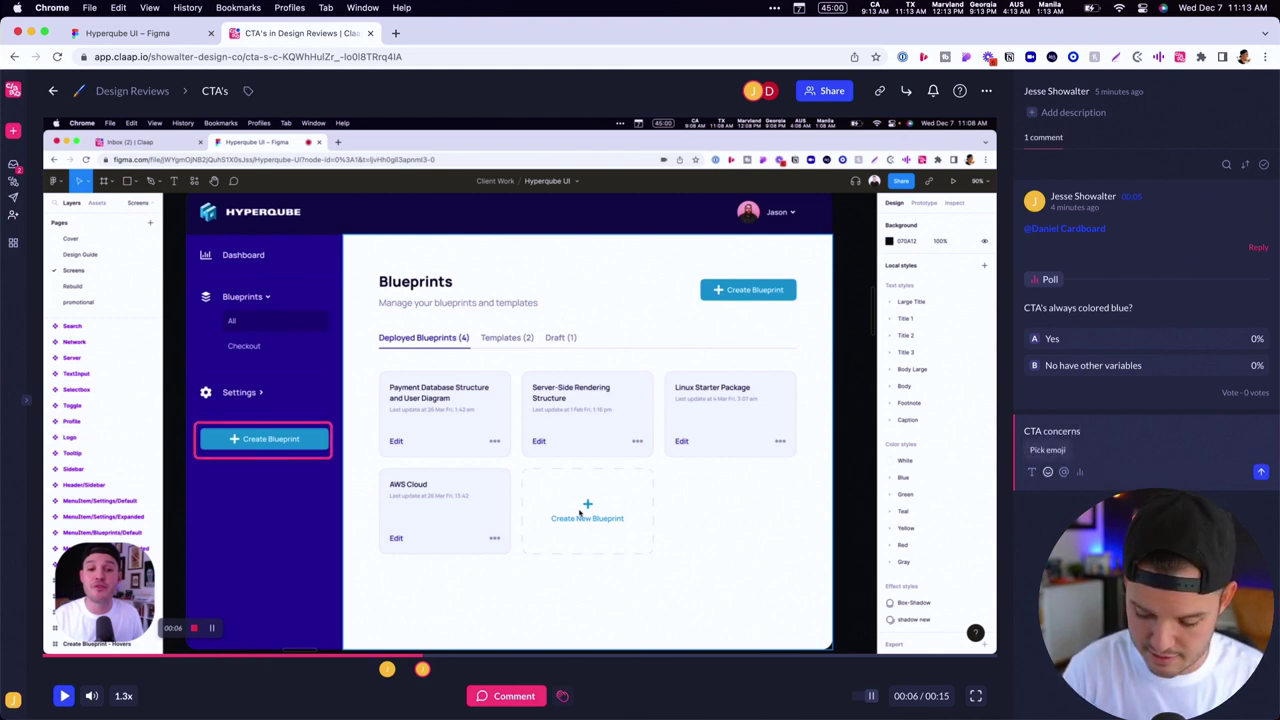
key("Return")
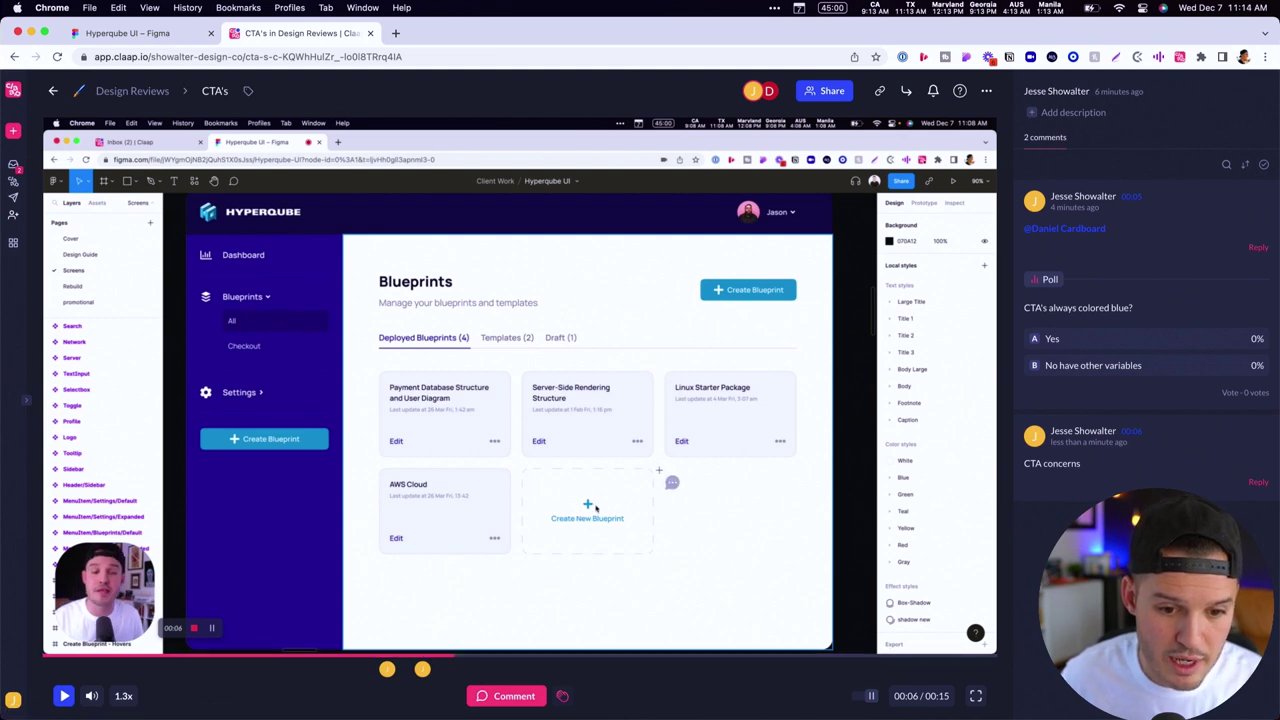
mouse_move(660, 462)
left_mouse_down()
mouse_move(574, 540)
mouse_move(507, 568)
left_mouse_up()
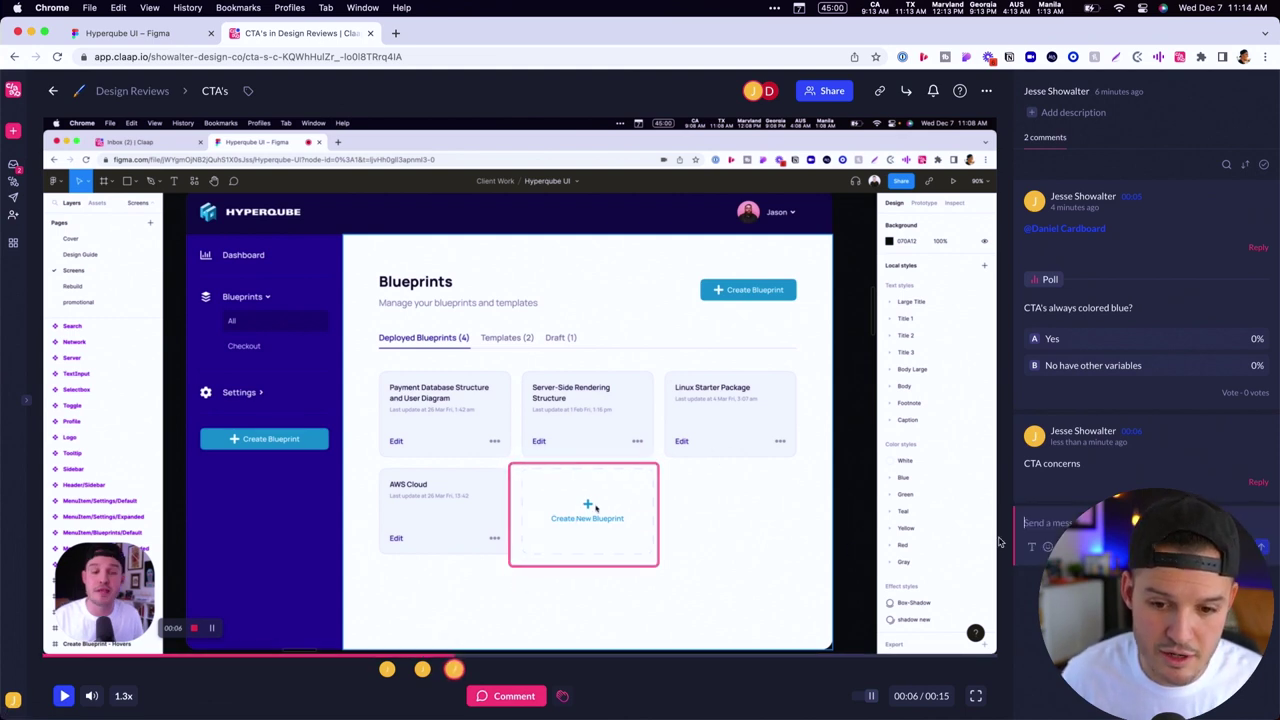
left_click(580, 660)
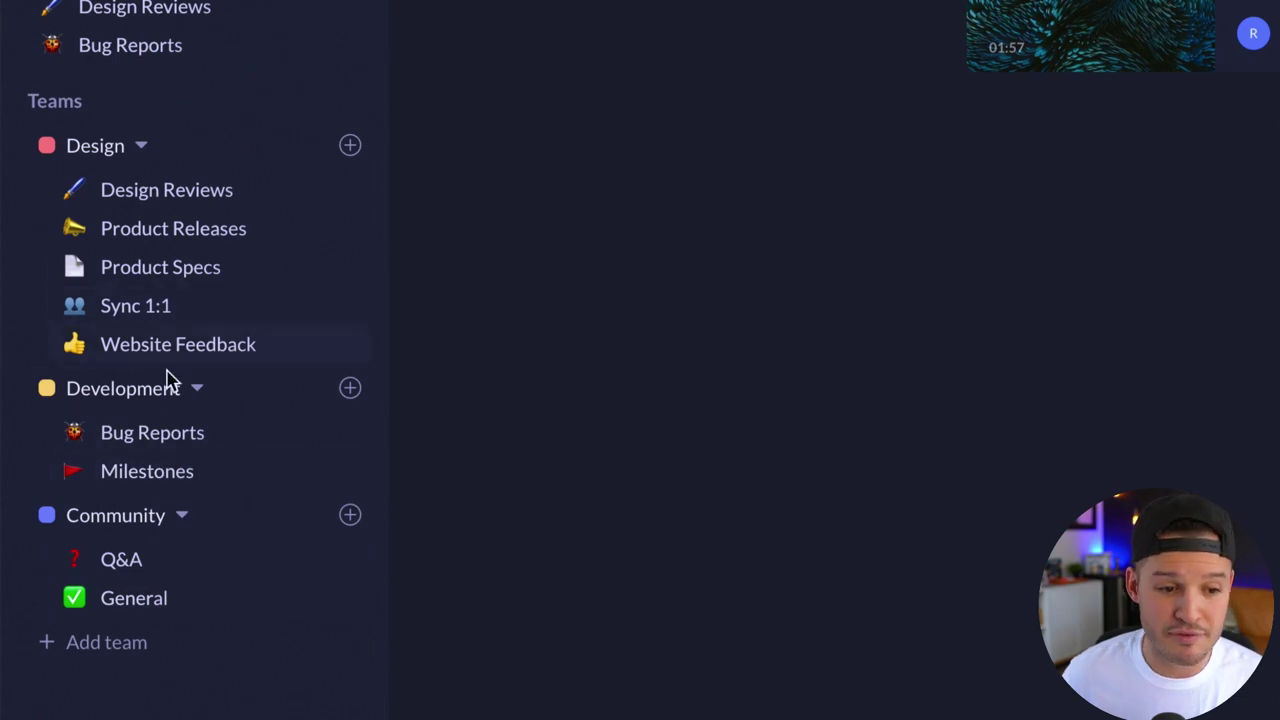
Open the Development team's Bug Reports topic, then the Design team's Design Reviews topic.
left_click(172, 436)
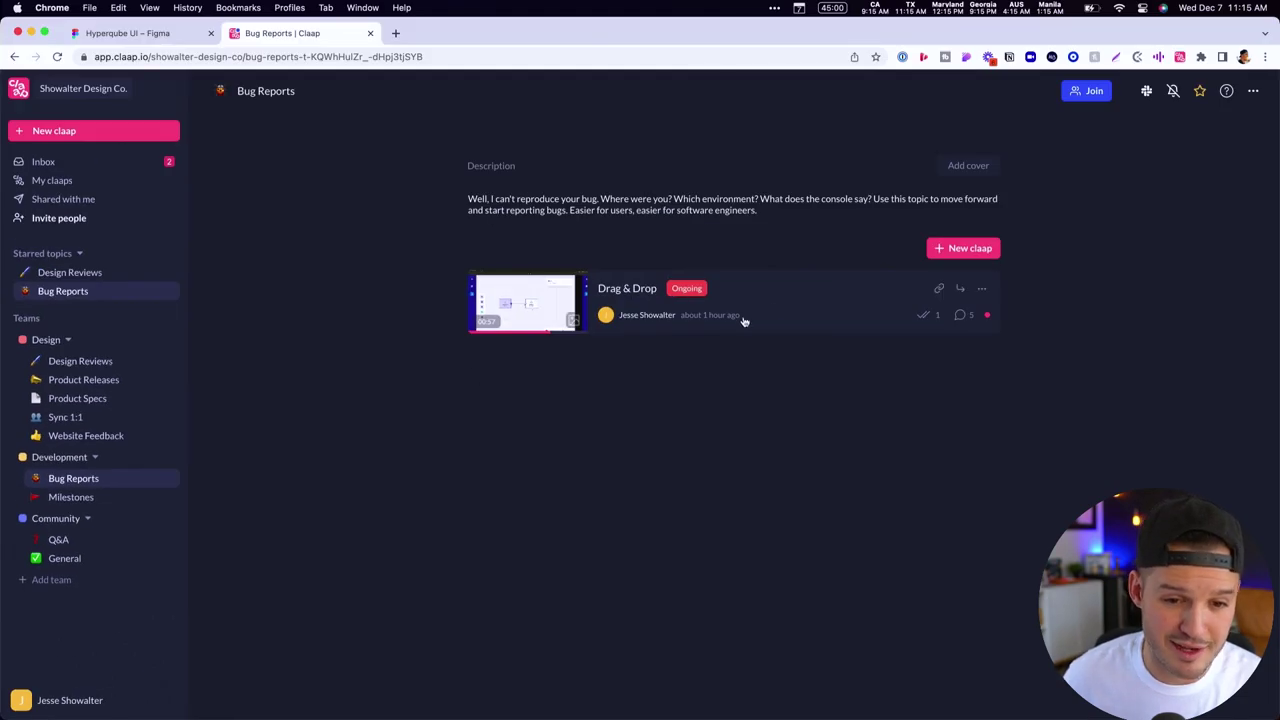
left_click(89, 365)
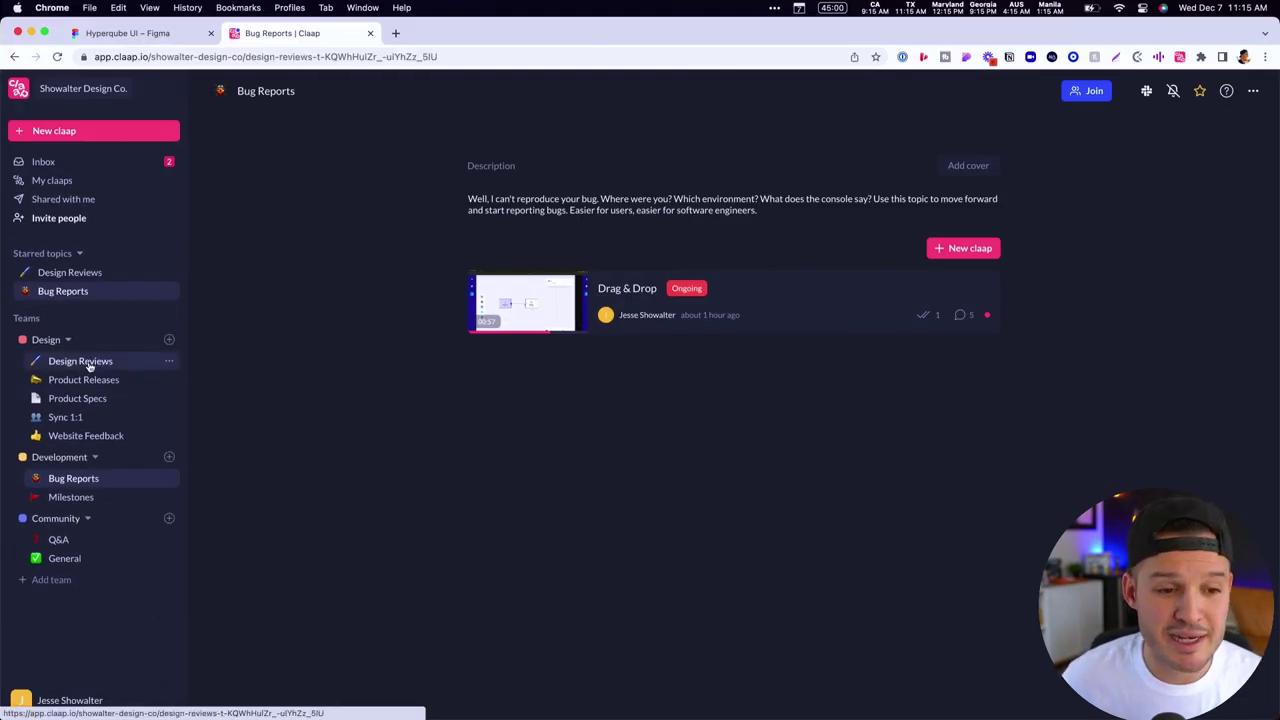